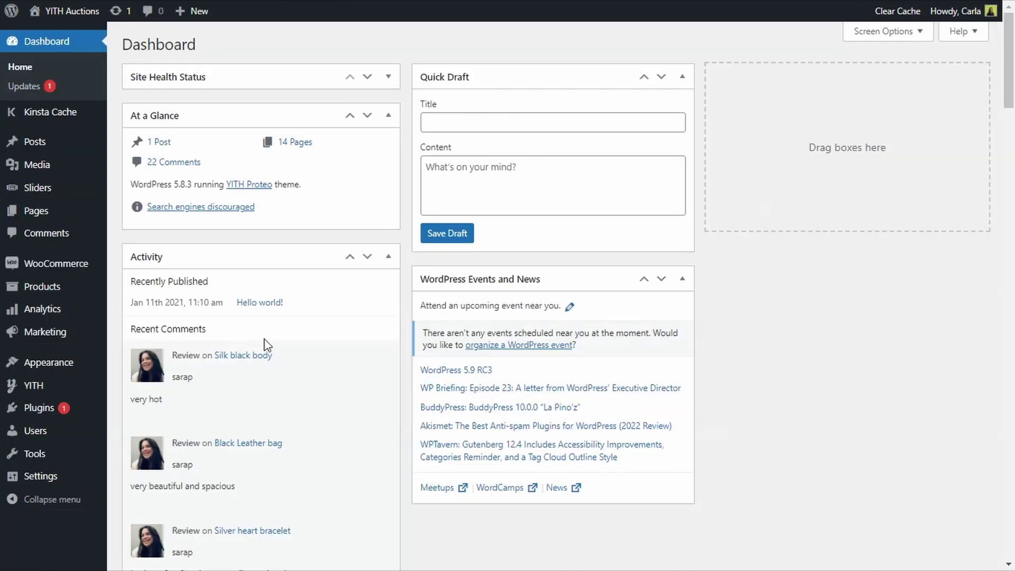
Step: Open the YITH Auctions general Auction Options settings
mouse_move(65, 395)
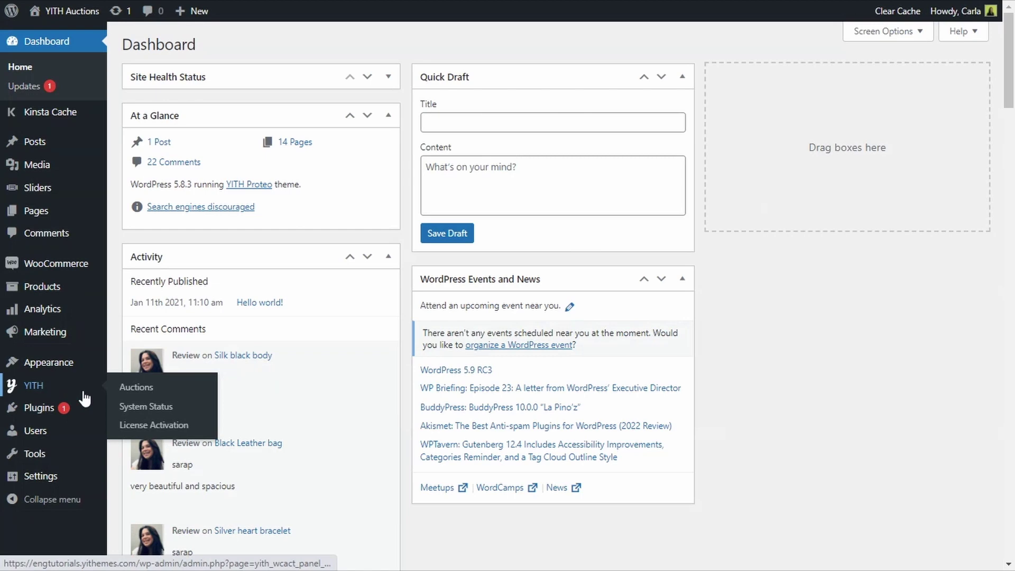
click(136, 386)
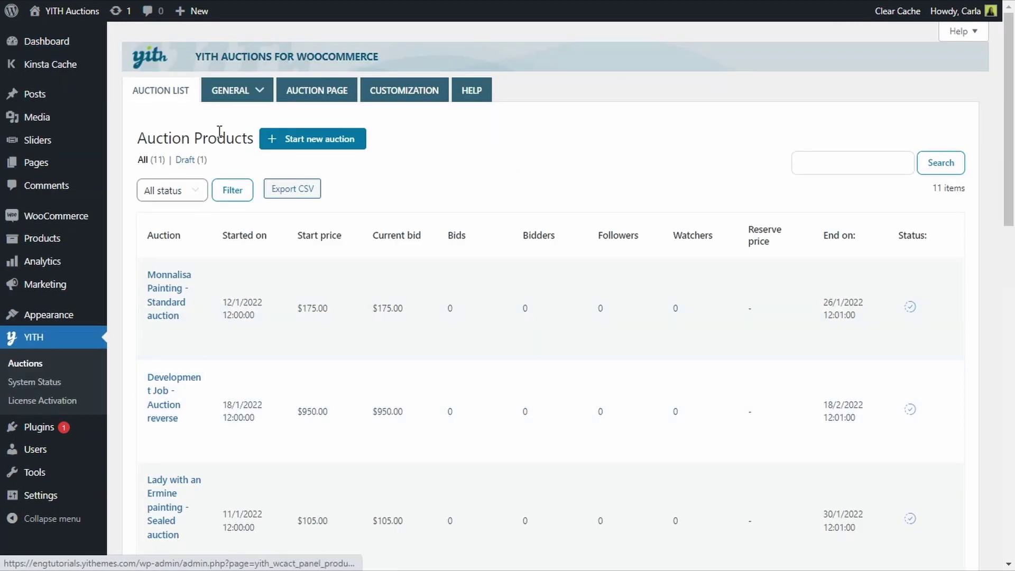
mouse_move(238, 101)
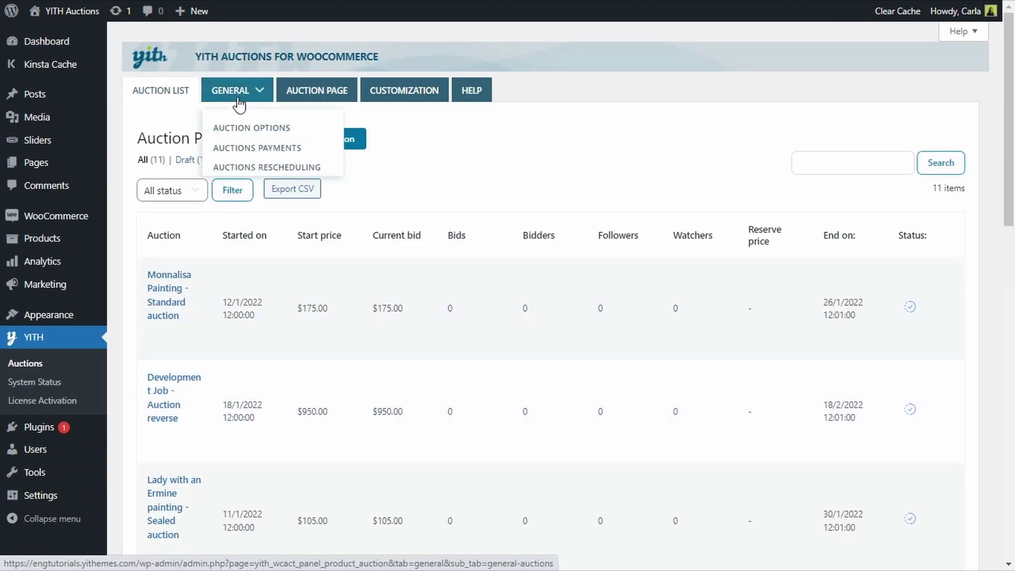
click(248, 135)
scroll(236, 136, down, 5)
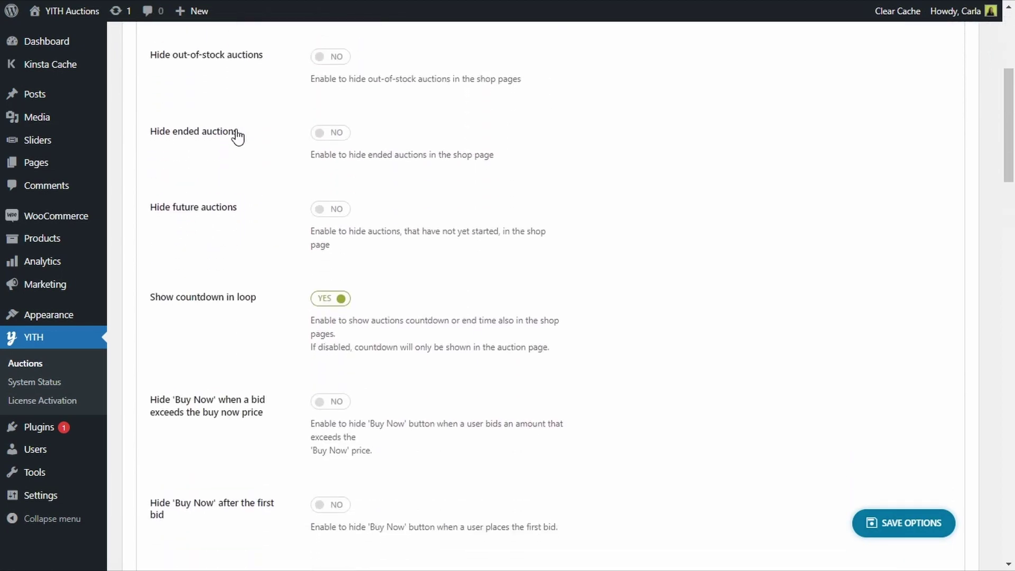
scroll(237, 137, down, 10)
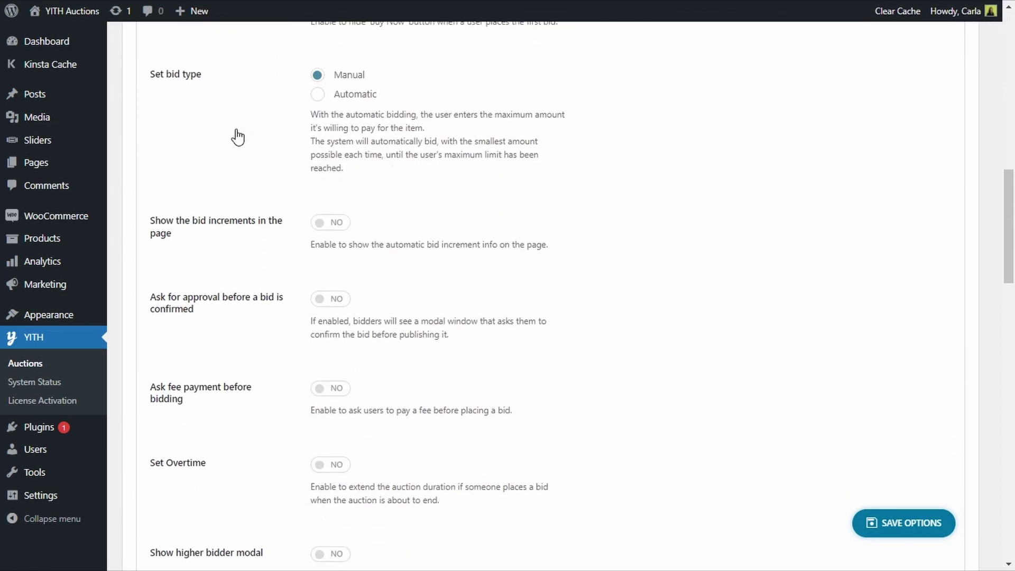
scroll(237, 136, down, 4)
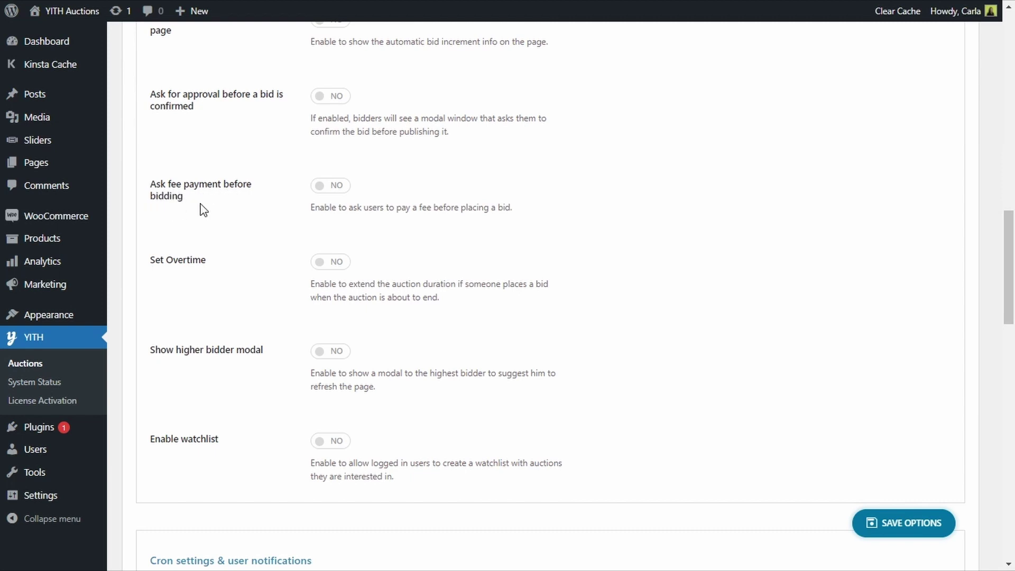
Step: Turn on 'Ask fee payment before bidding', set the default fee amount to 5, and save
click(330, 189)
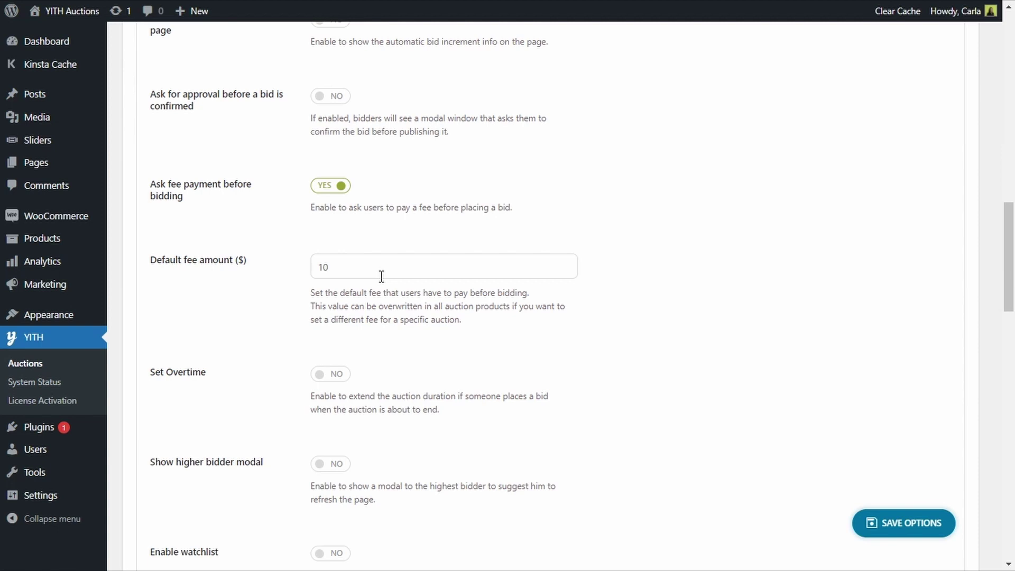
drag(381, 276, 290, 282)
text(5)
click(902, 521)
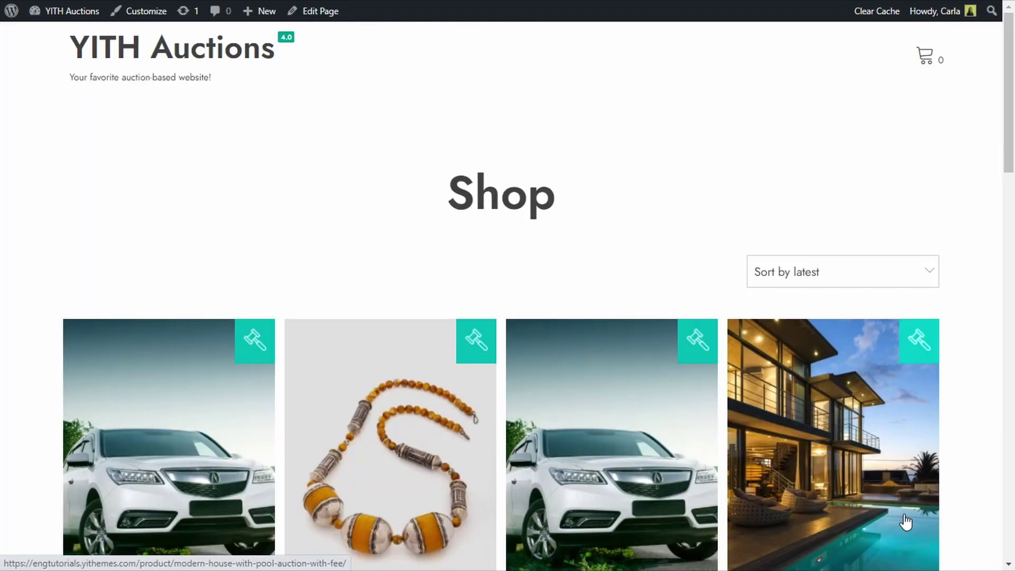
Step: Bid 500 on the Development Job auction from the Shop to trigger the $5.00 fee popup
scroll(906, 523, down, 10)
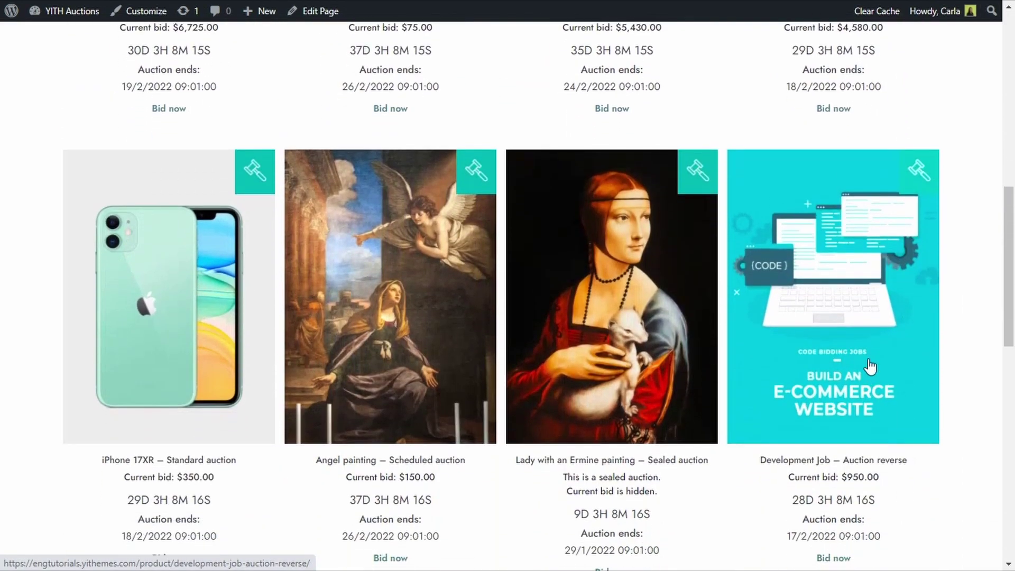
click(861, 360)
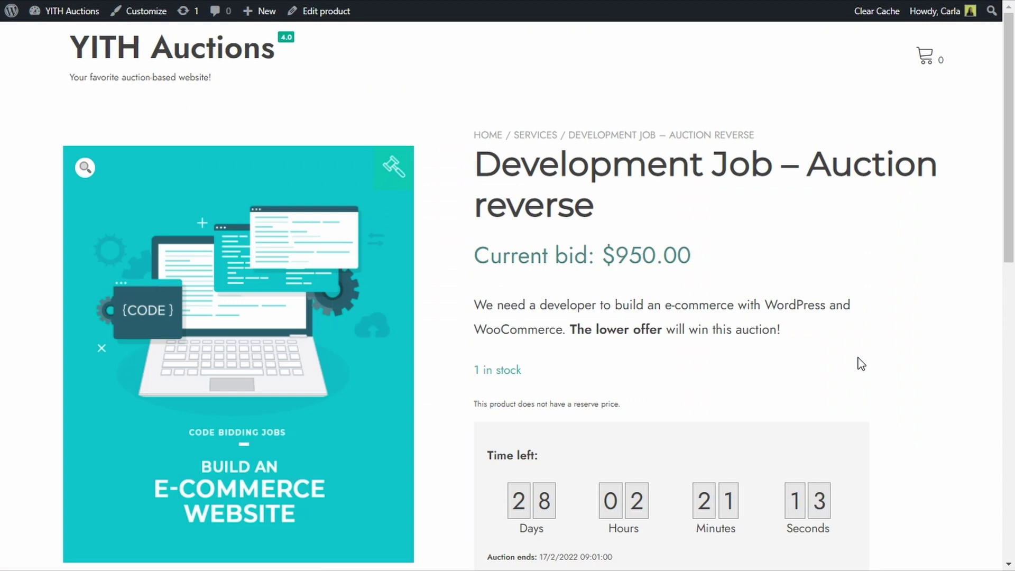
scroll(861, 363, down, 6)
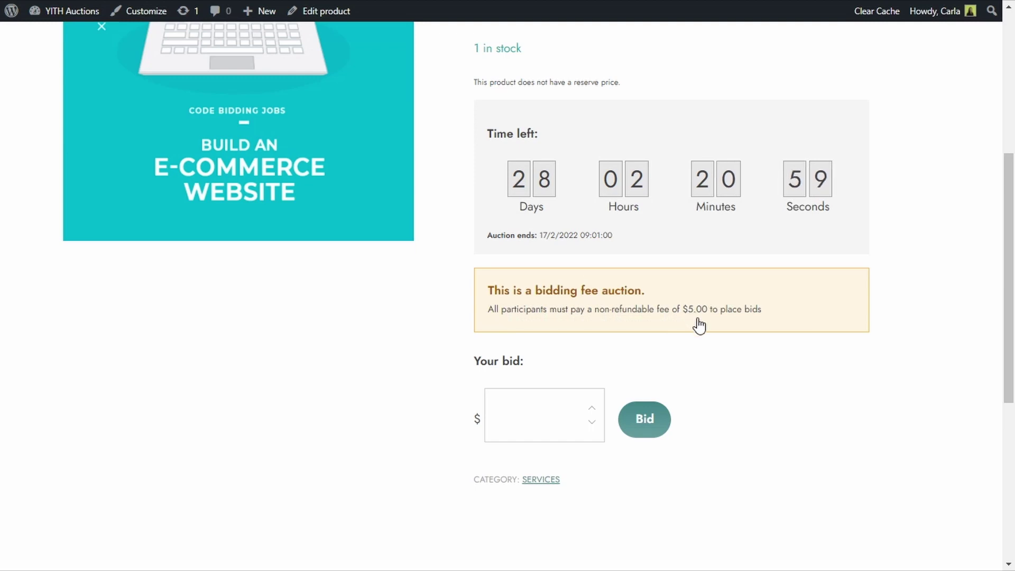
click(529, 421)
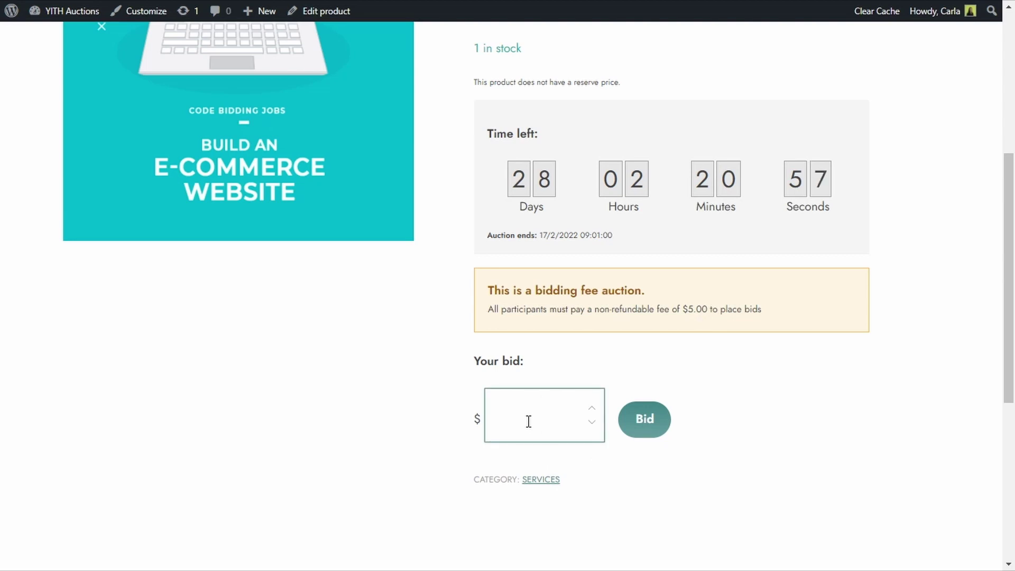
text(500)
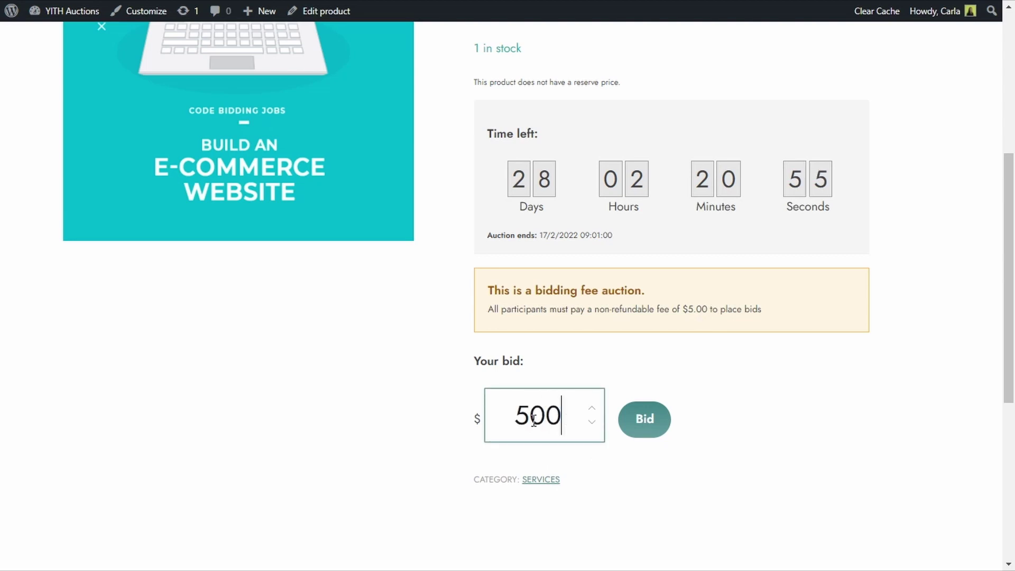
click(636, 421)
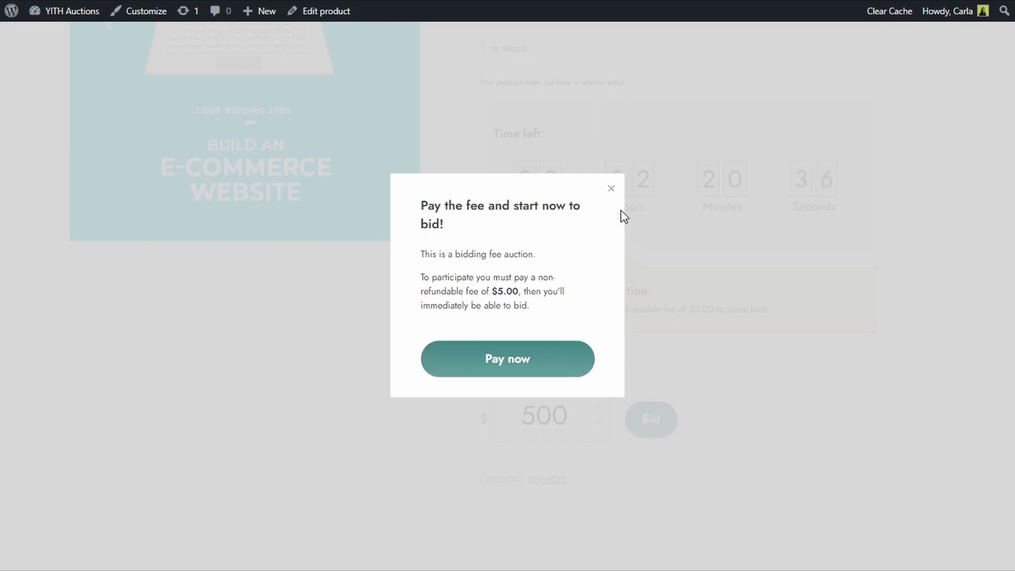
Step: Close the fee popup and open the Development Job product's edit screen at its Advanced options
click(612, 190)
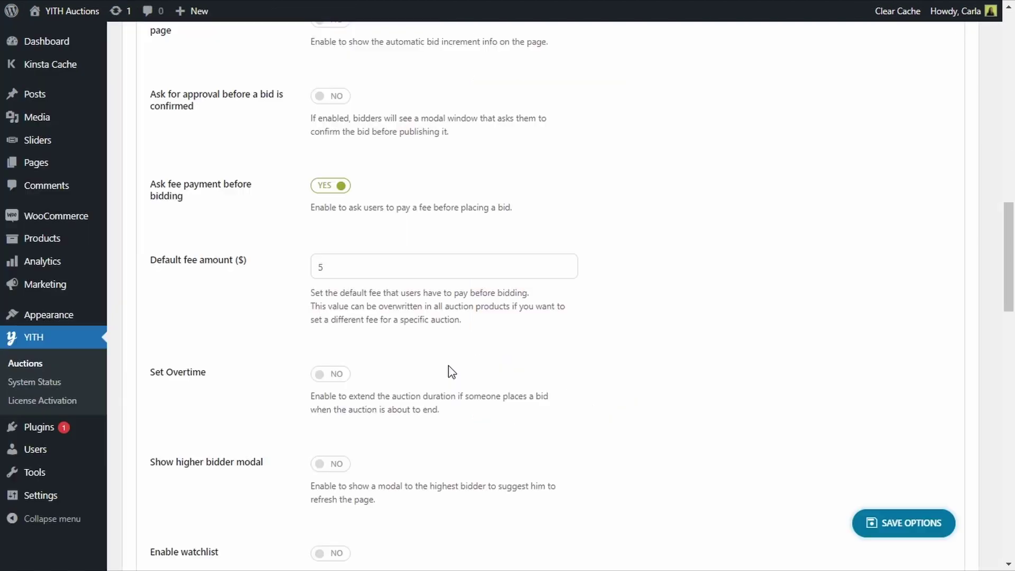
click(73, 241)
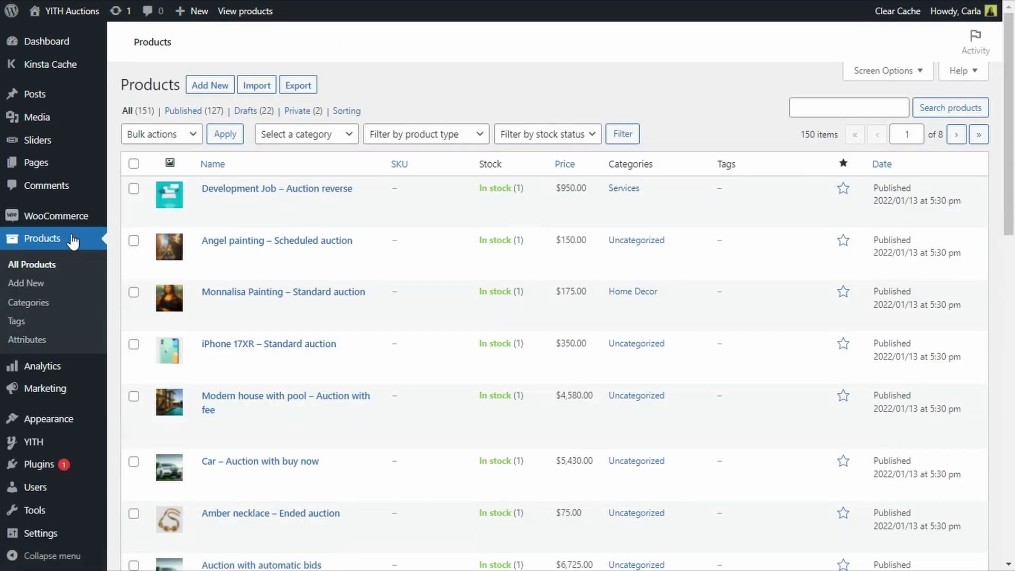
mouse_move(211, 206)
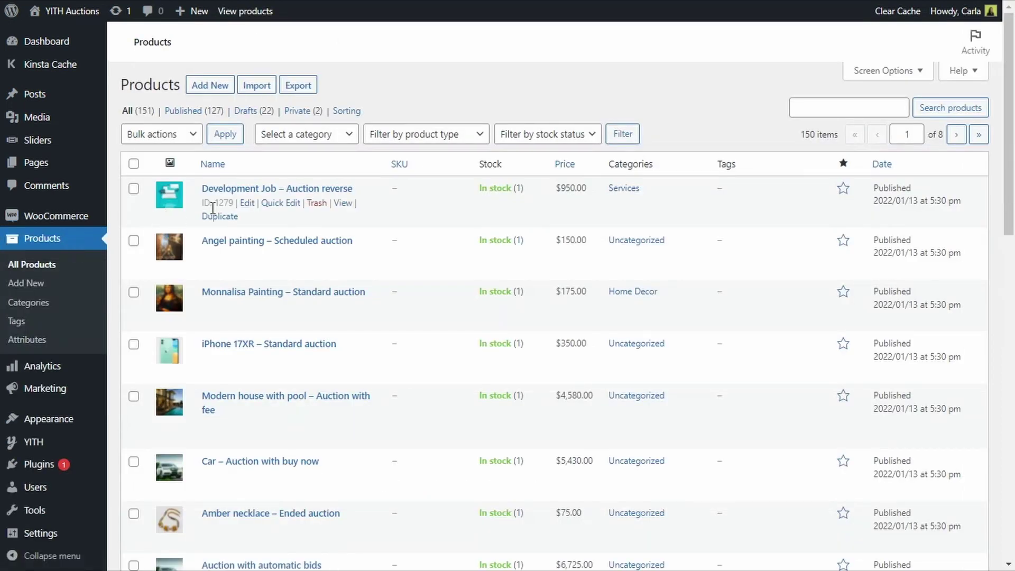
click(246, 204)
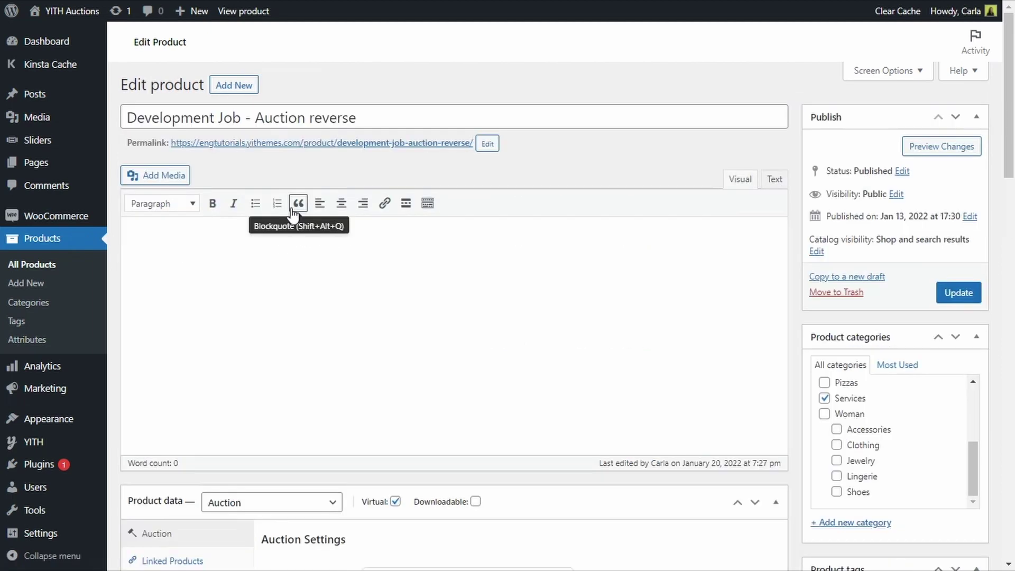
scroll(295, 250, down, 3)
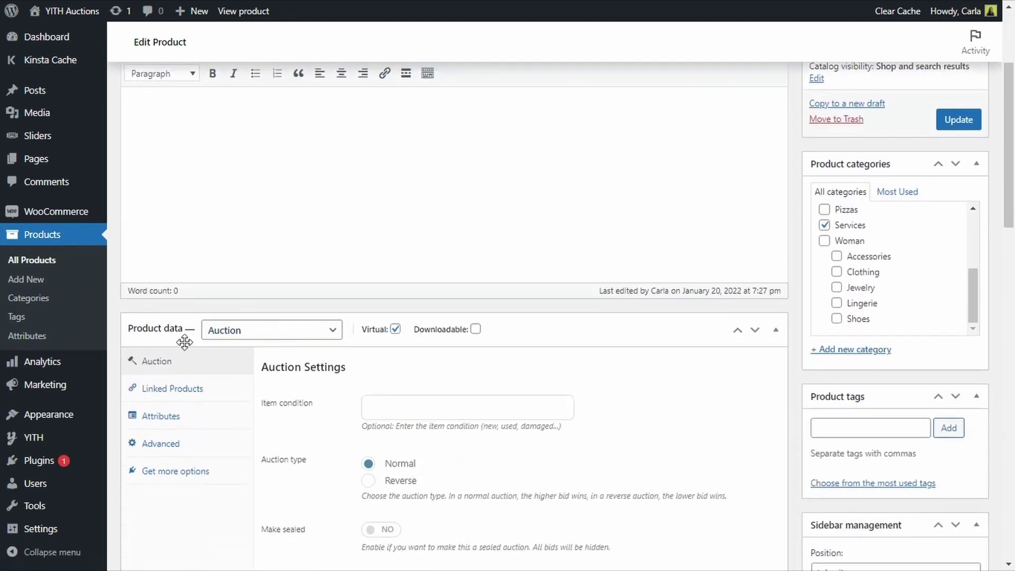
scroll(188, 336, down, 1)
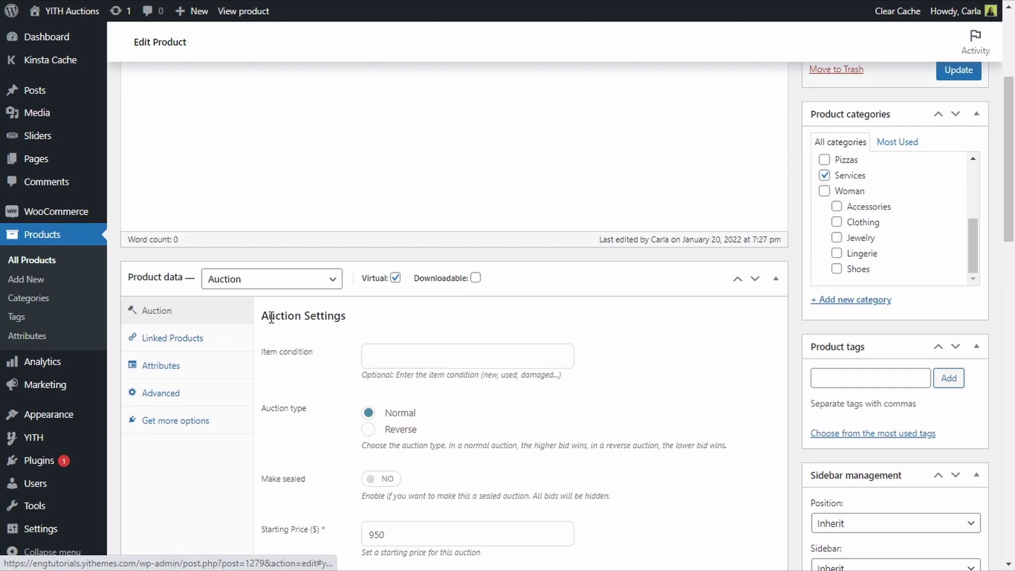
scroll(336, 323, down, 7)
scroll(336, 323, down, 4)
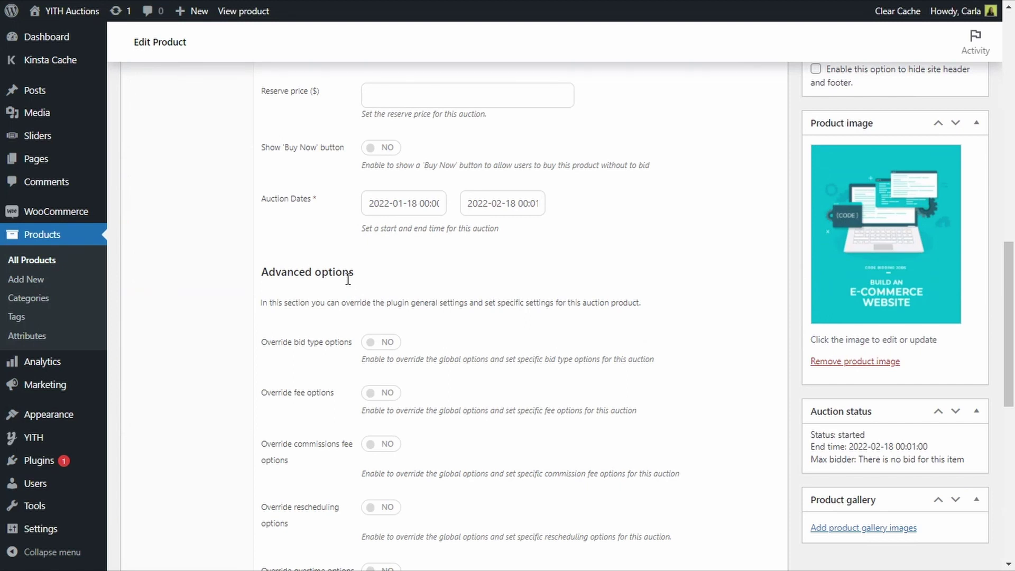
scroll(349, 281, down, 1)
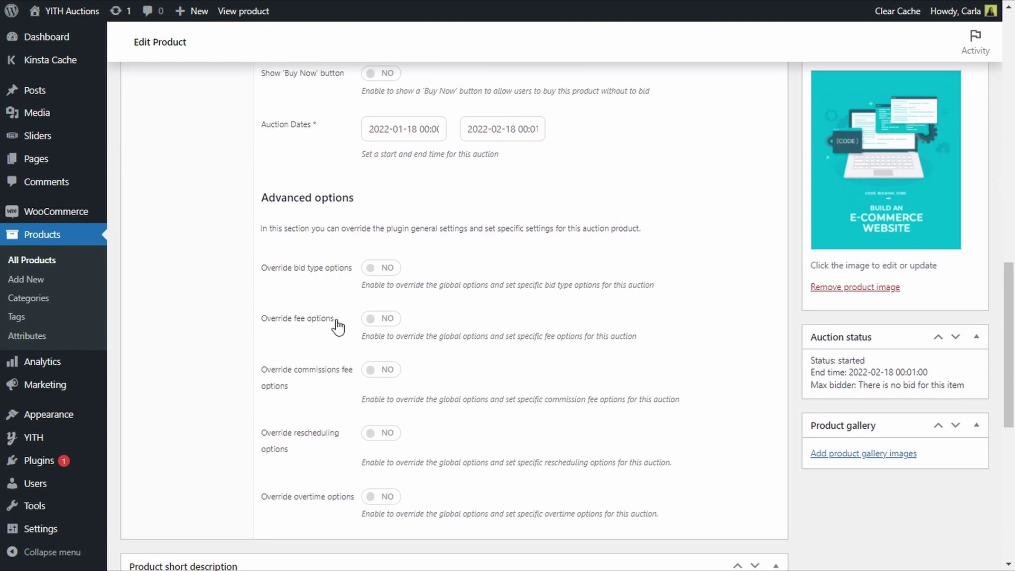
Step: Override fee options on Development Job to require a $10 fee before bidding, and update the product
click(387, 320)
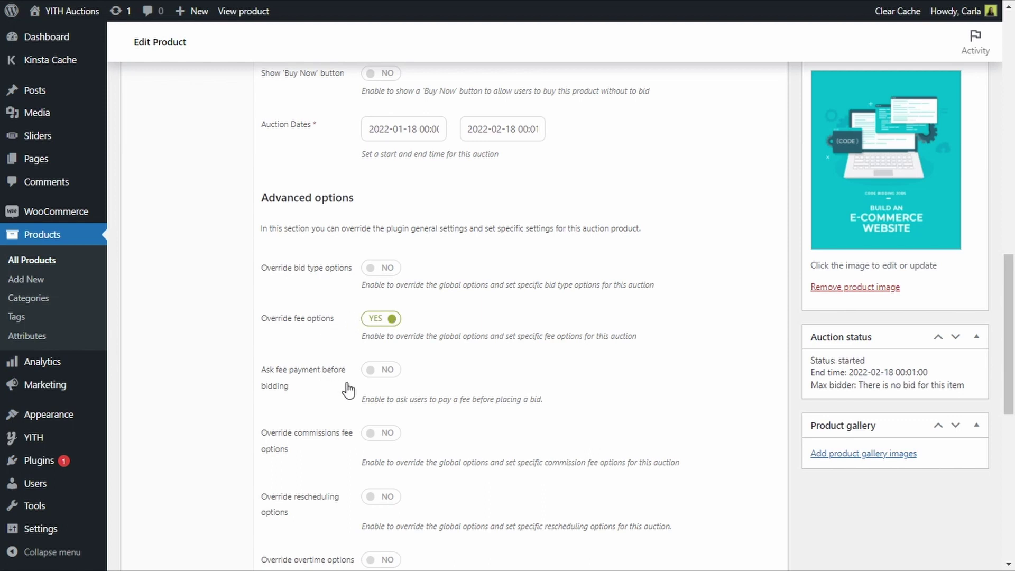
click(381, 371)
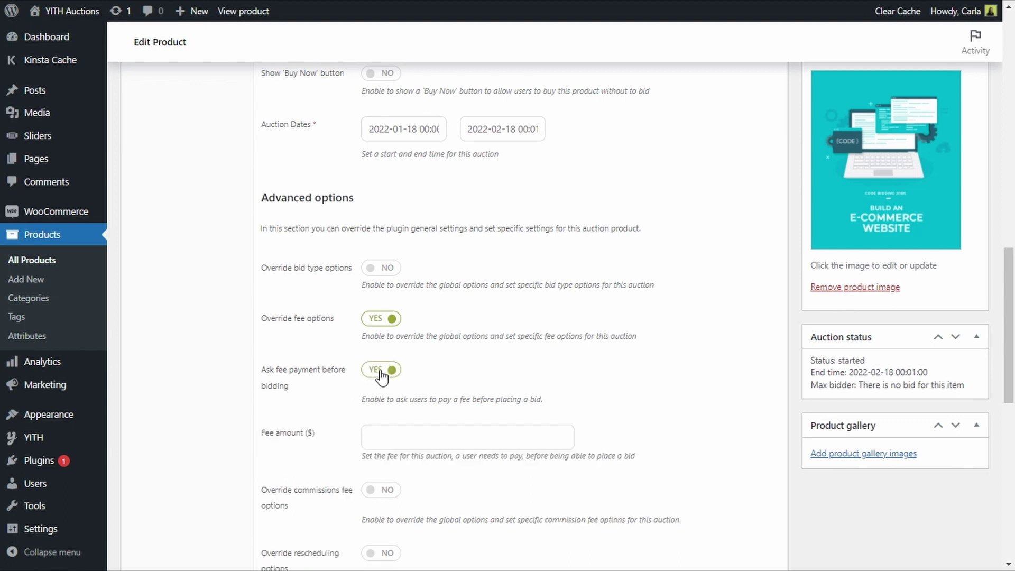
click(388, 430)
text(10)
scroll(389, 430, up, 15)
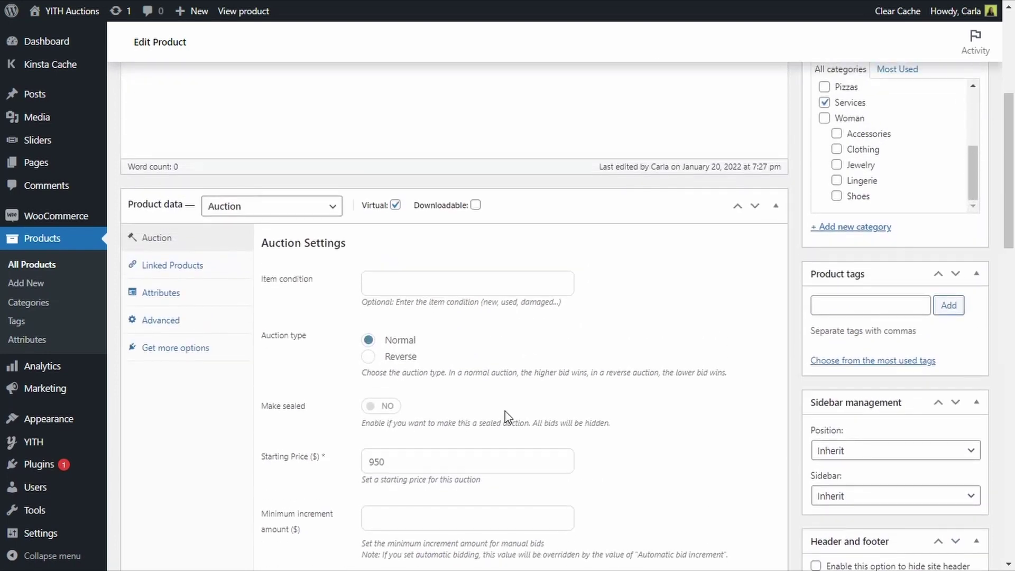
scroll(506, 411, up, 5)
click(958, 296)
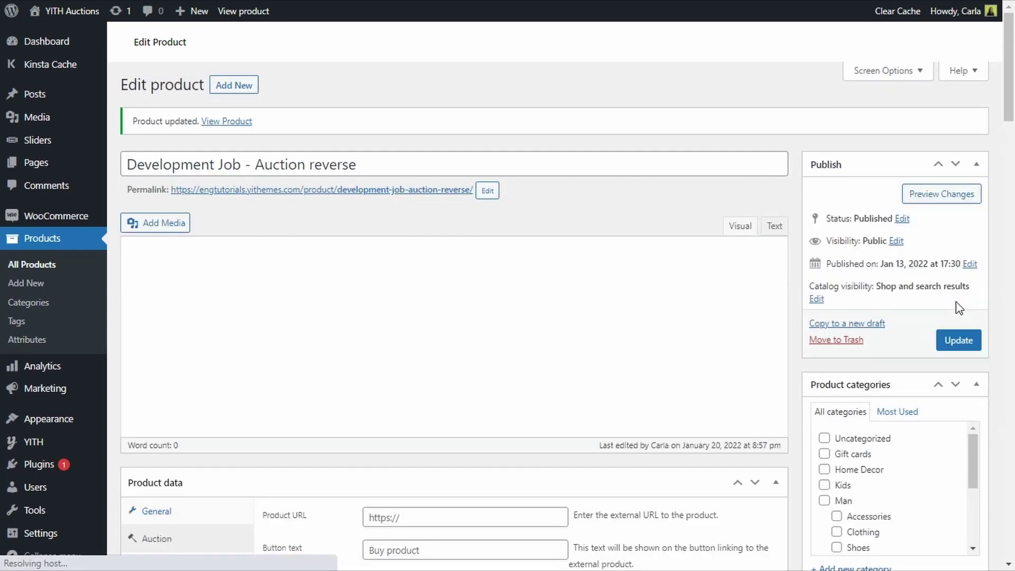
Step: Reload the Development Job storefront page and submit a 500 bid
key(ctrl+Tab)
key(F5)
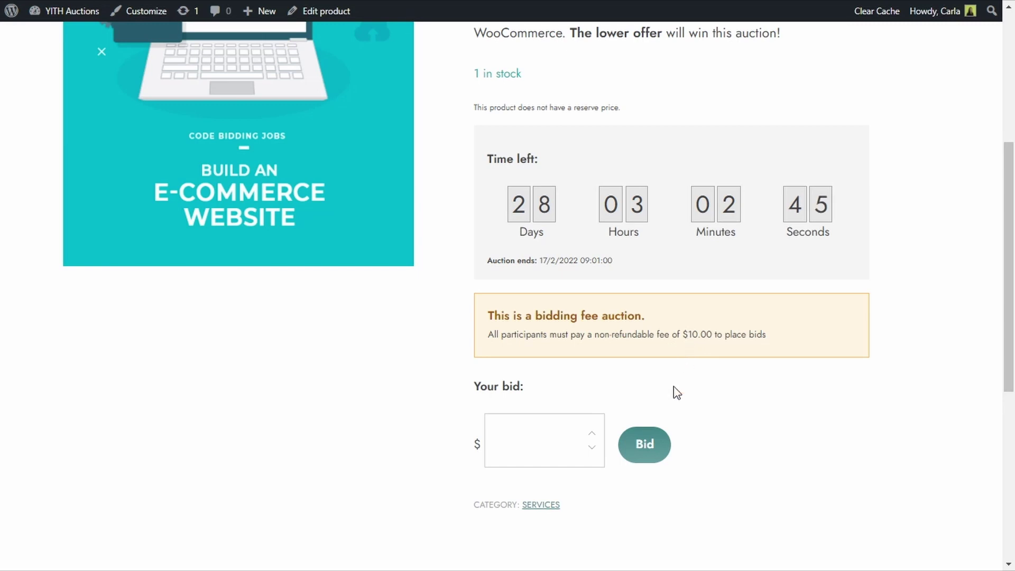
click(546, 441)
text(500)
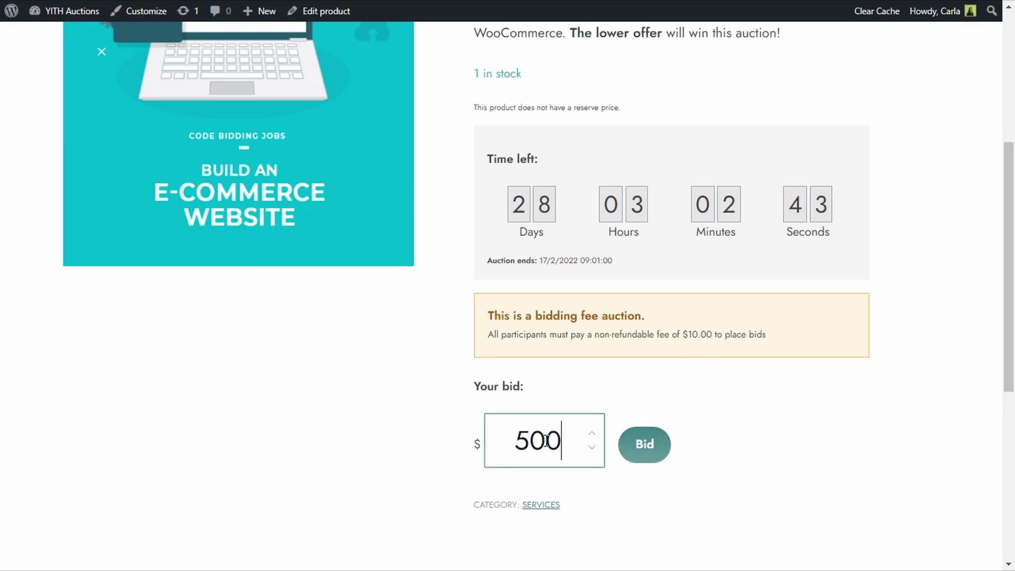
key(Return)
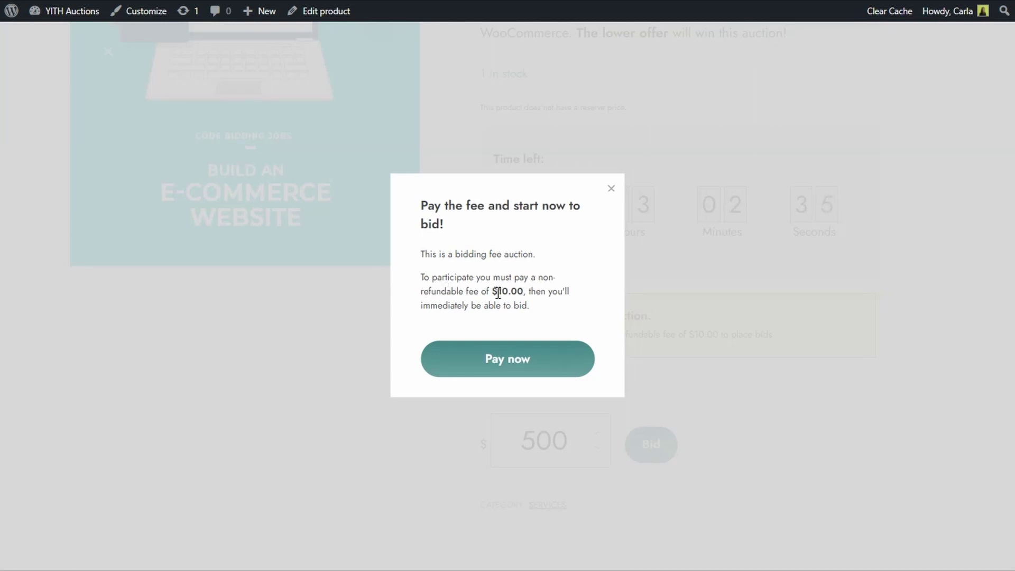
Step: Confirm the popup asks for a $10.00 fee, close it, and return to the Shop listing
drag(498, 293, 523, 293)
click(568, 242)
click(612, 189)
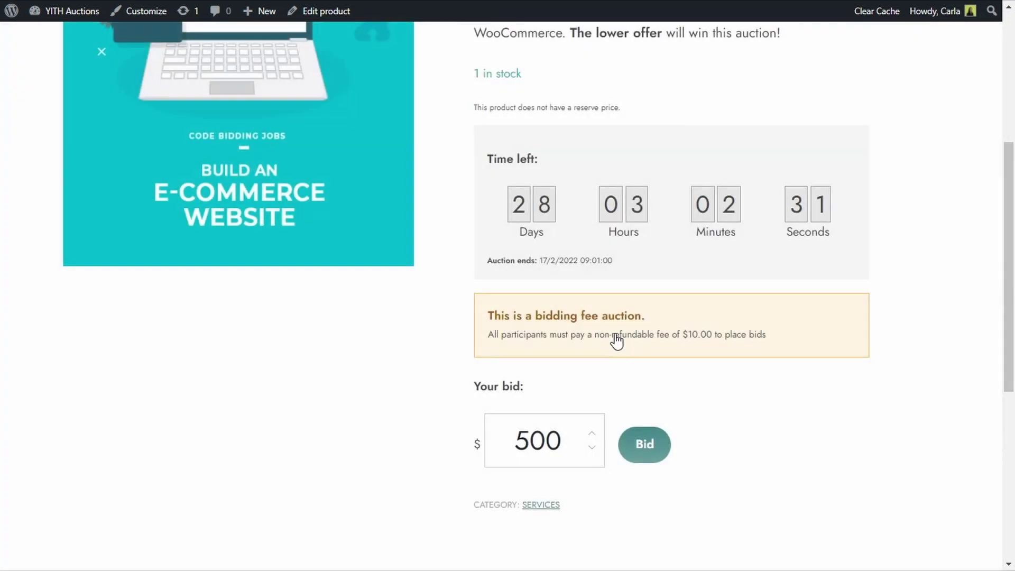
key(alt+Left)
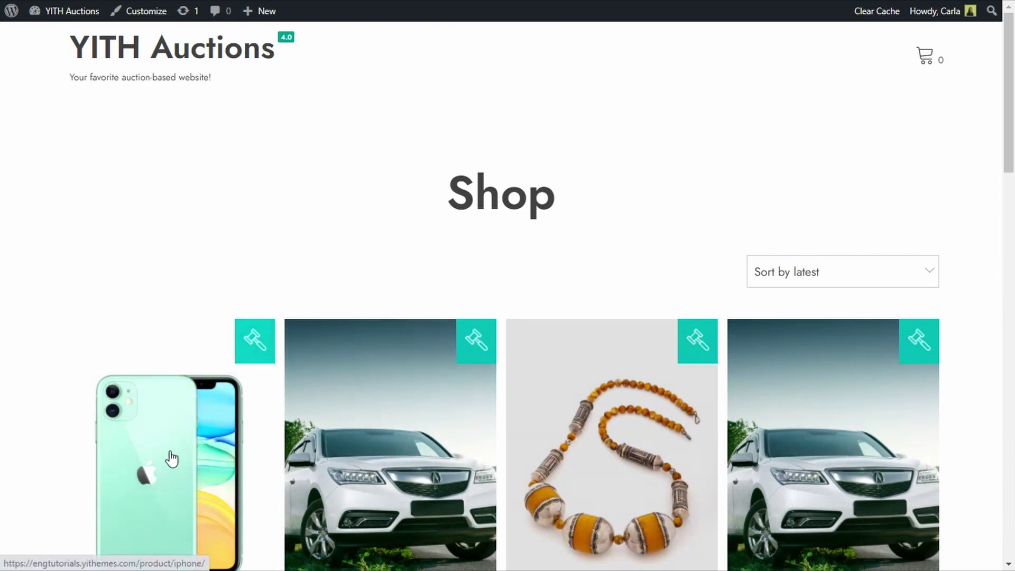
Step: Bid 500 on the iPhone 17XR auction and pay the global $5.00 fee in the popup
click(172, 460)
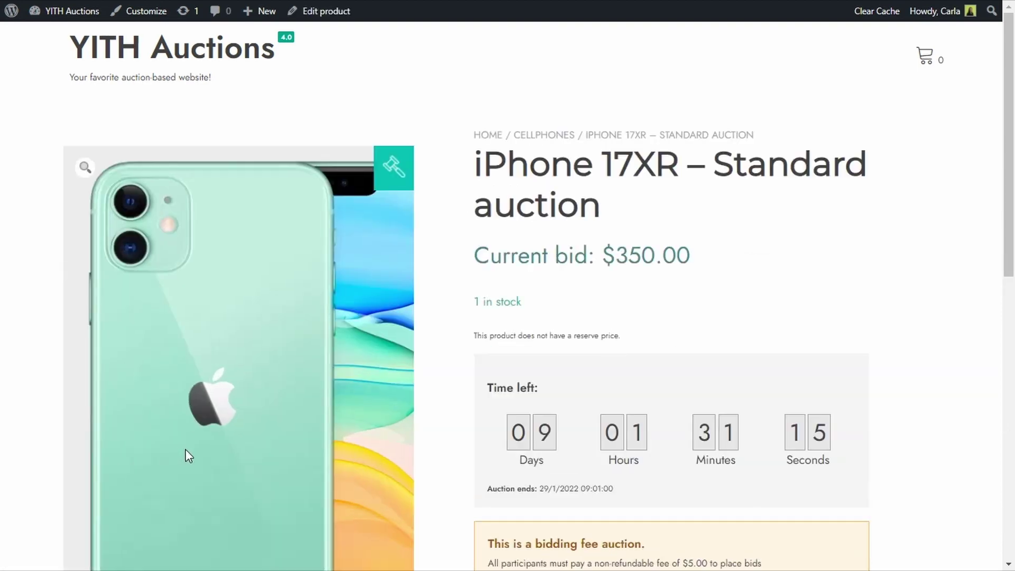
scroll(472, 428, down, 4)
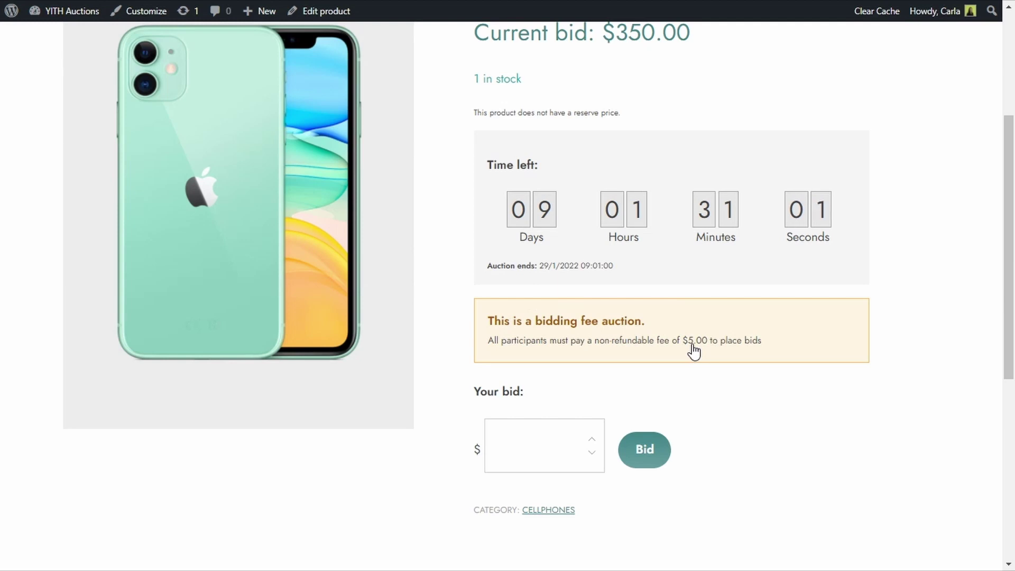
click(518, 446)
text(500)
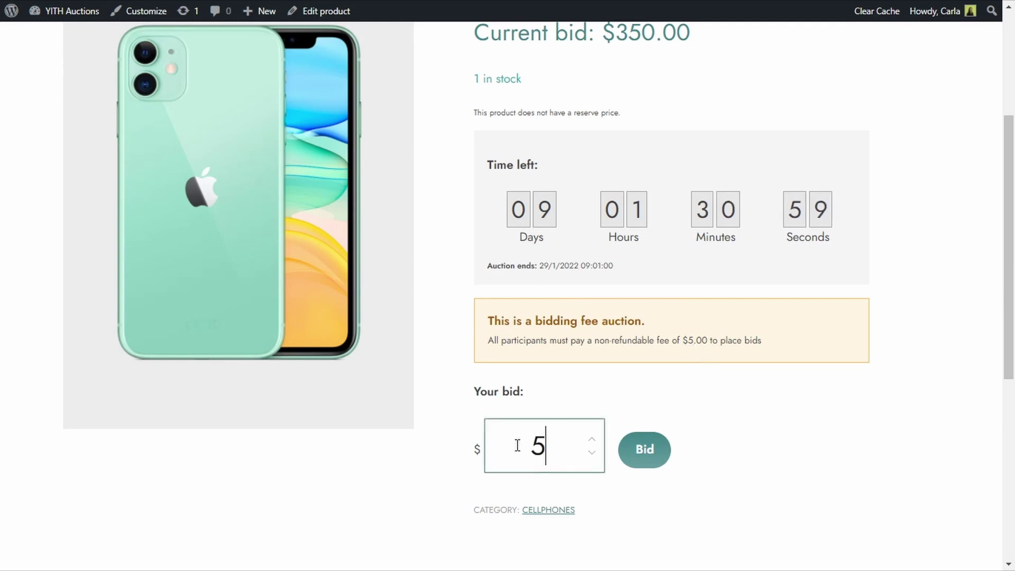
click(641, 453)
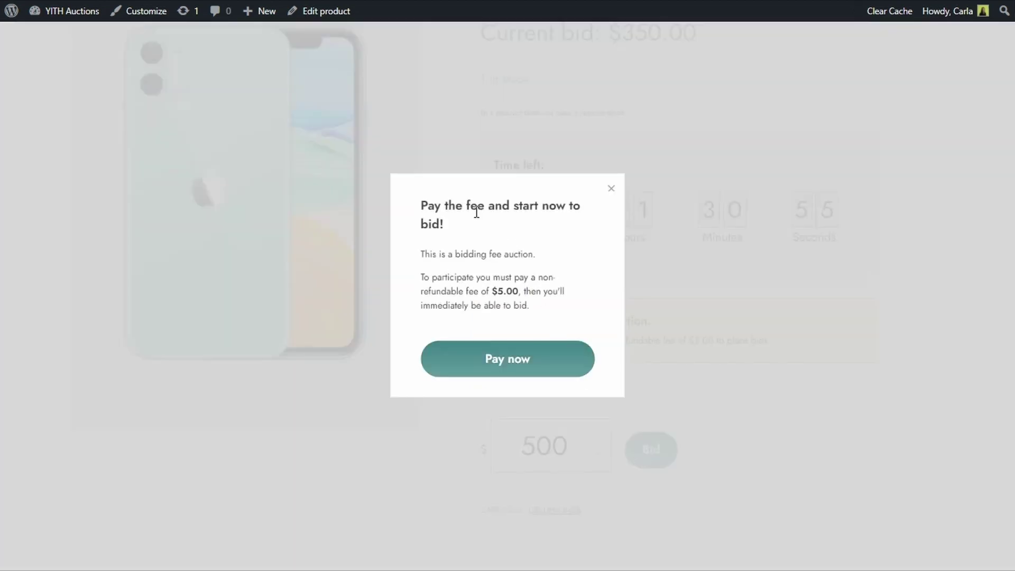
drag(495, 291, 521, 292)
click(506, 362)
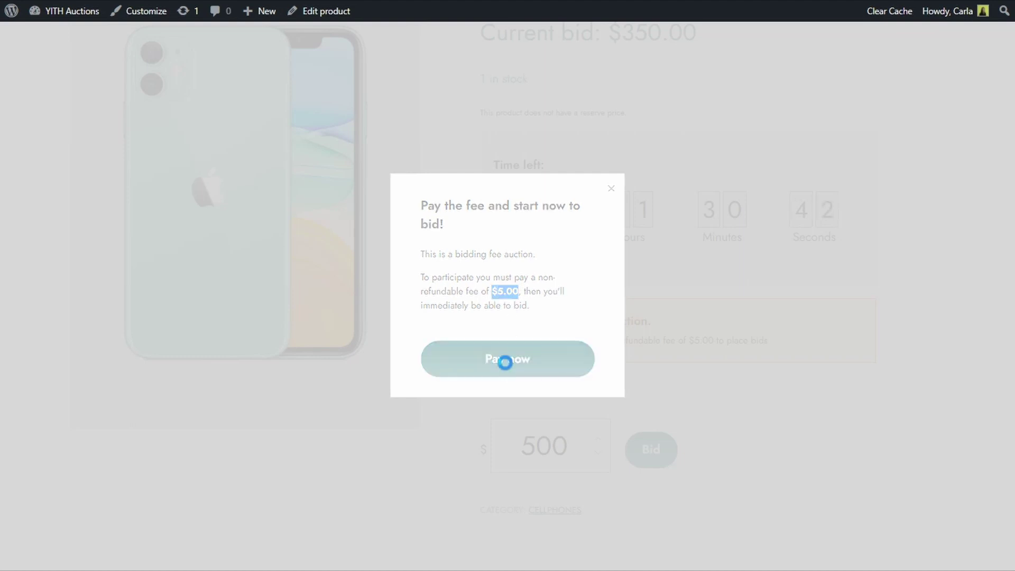